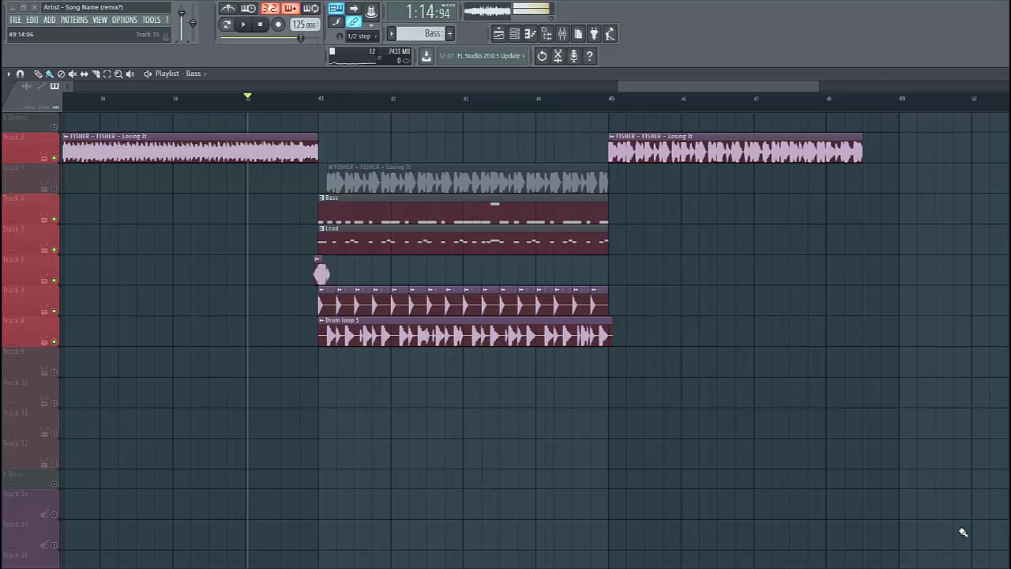
# Start playback of the arrangement to hear the Bass channel's 'BS Losing It' patch
pyautogui.press('space')
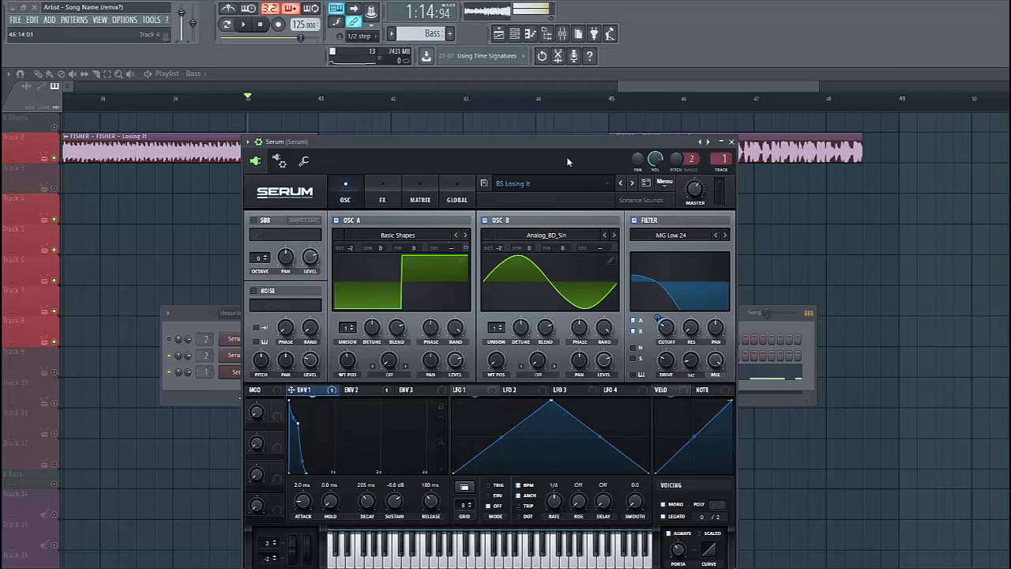
# Restart playback and reset Serum to the Init preset
pyautogui.moveTo(566, 141); pyautogui.dragTo(566, 128)
pyautogui.click(242, 24)
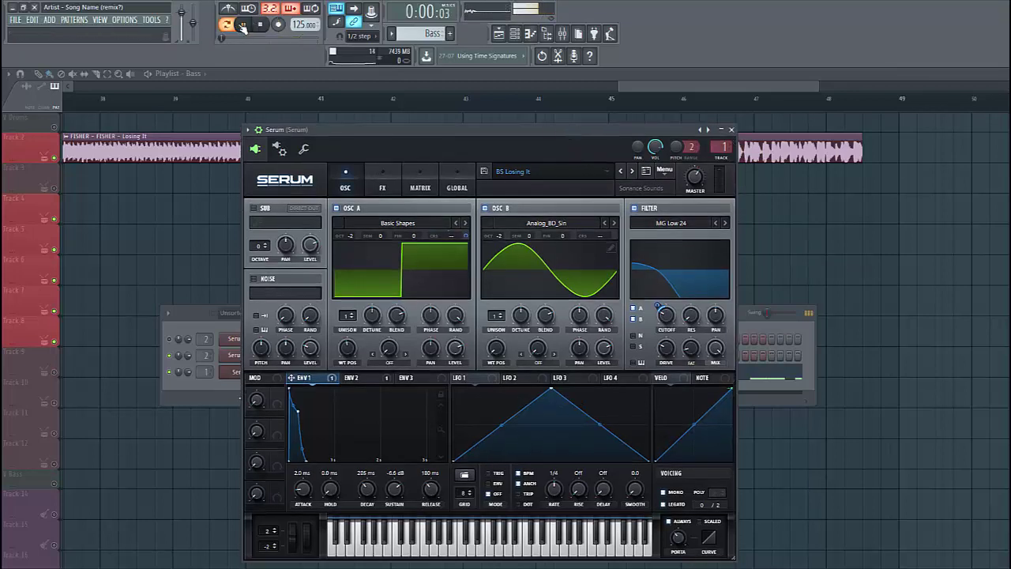
pyautogui.click(665, 172)
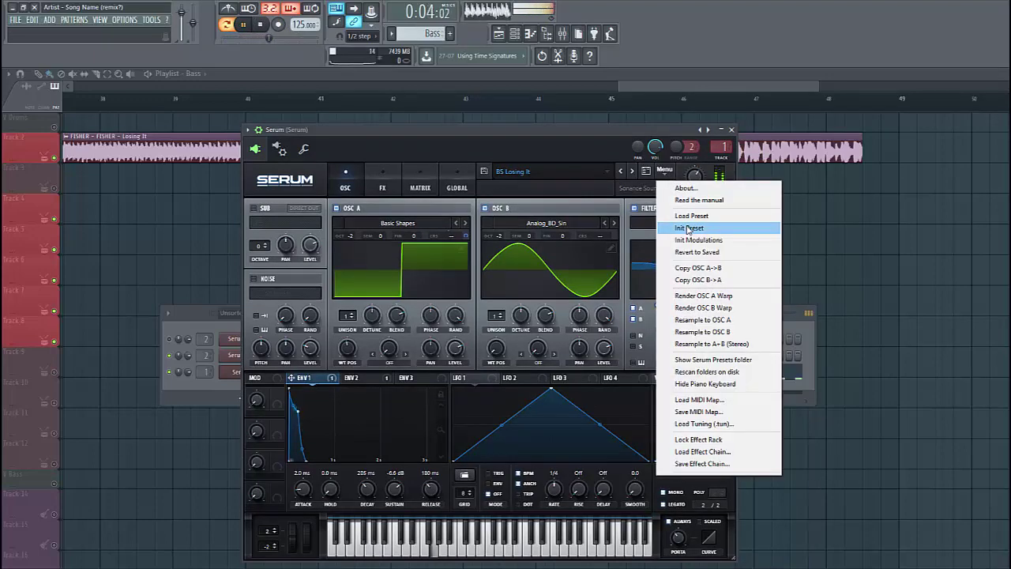
pyautogui.click(688, 228)
# Make oscillator A a Basic Shapes square at -2 octaves, and enable the filter and oscillator B
pyautogui.click(397, 223)
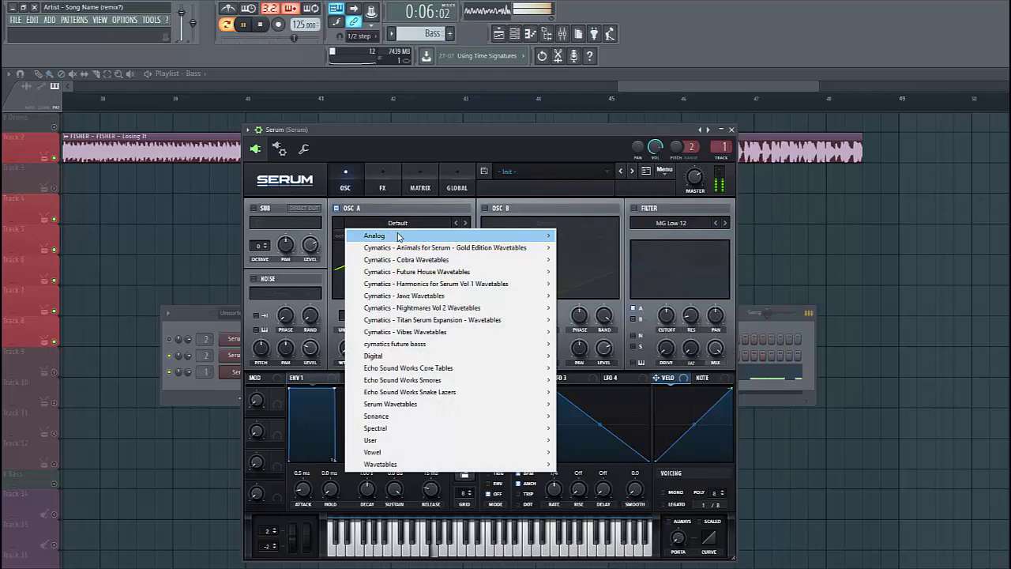
pyautogui.moveTo(375, 235)
pyautogui.click(584, 286)
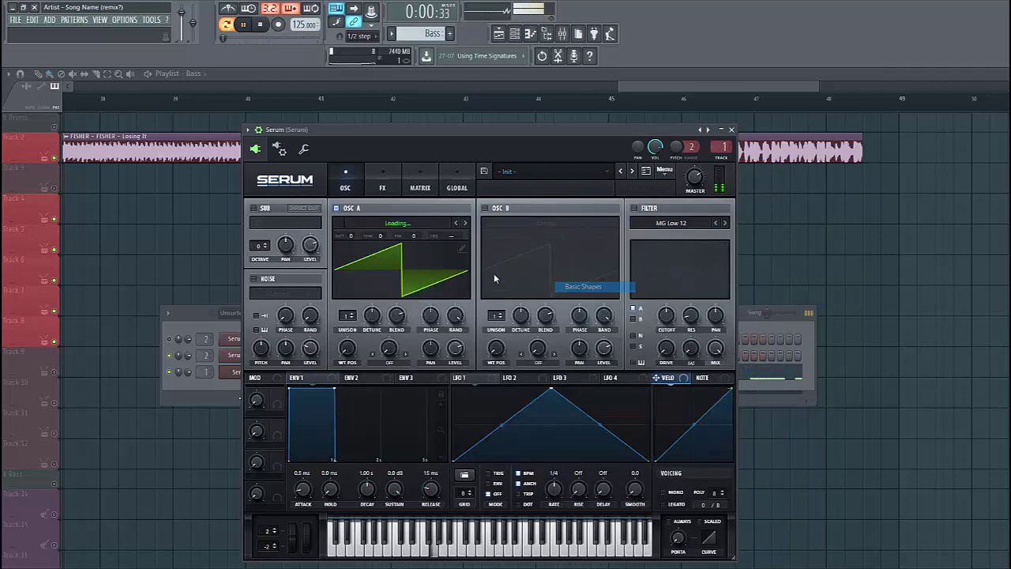
pyautogui.moveTo(351, 236); pyautogui.dragTo(349, 261)
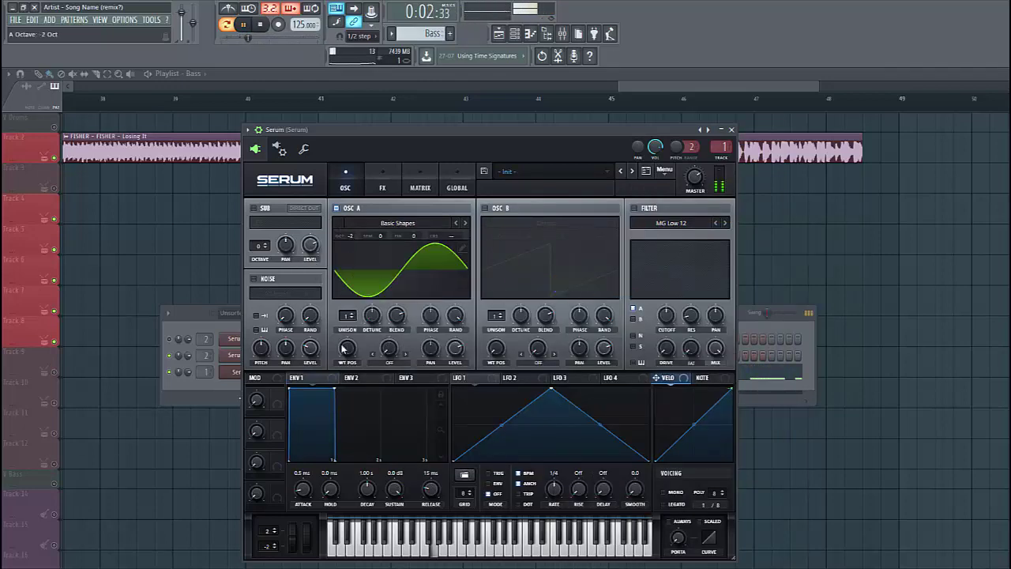
pyautogui.moveTo(343, 348); pyautogui.dragTo(353, 298)
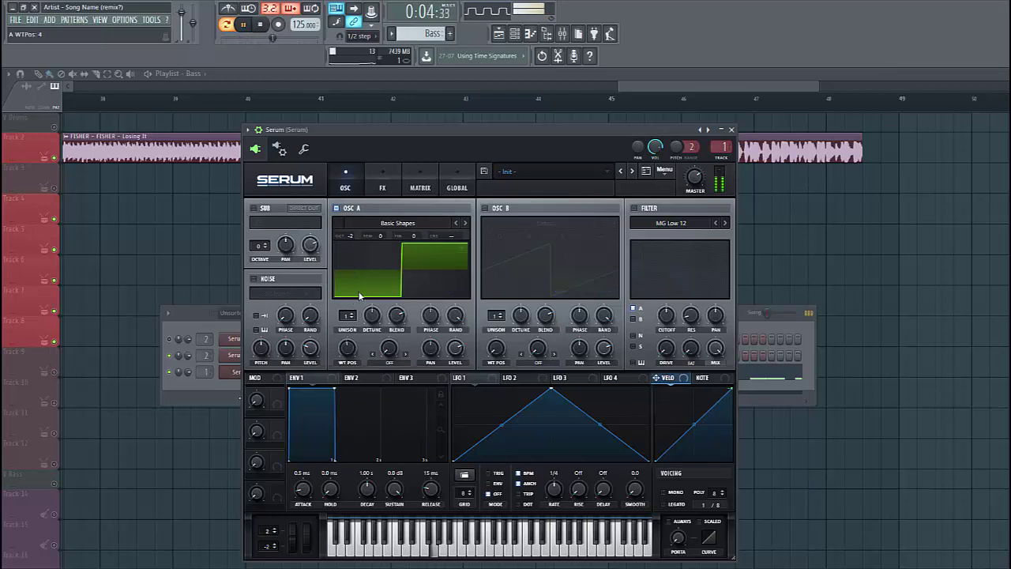
pyautogui.click(633, 209)
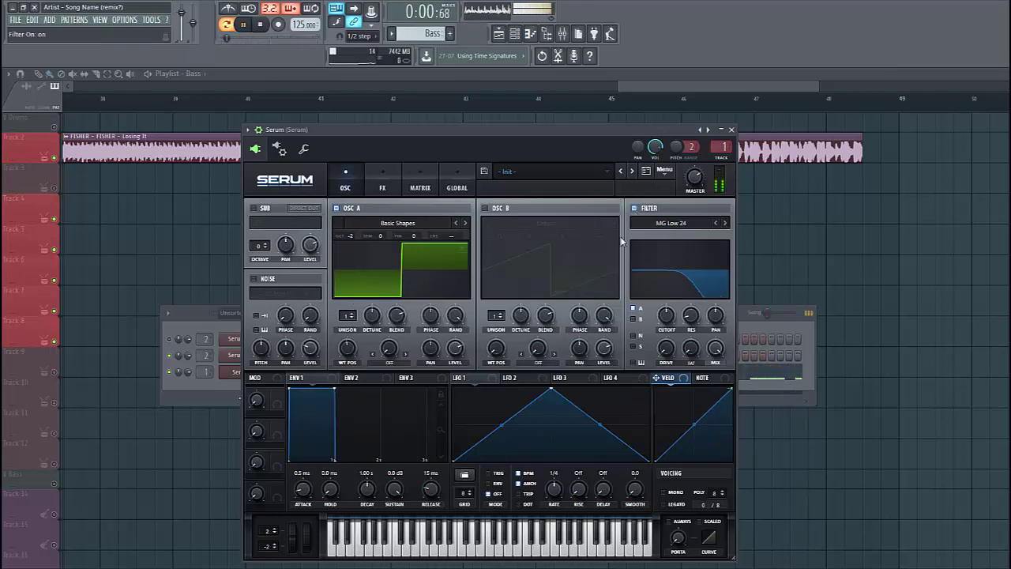
pyautogui.click(485, 209)
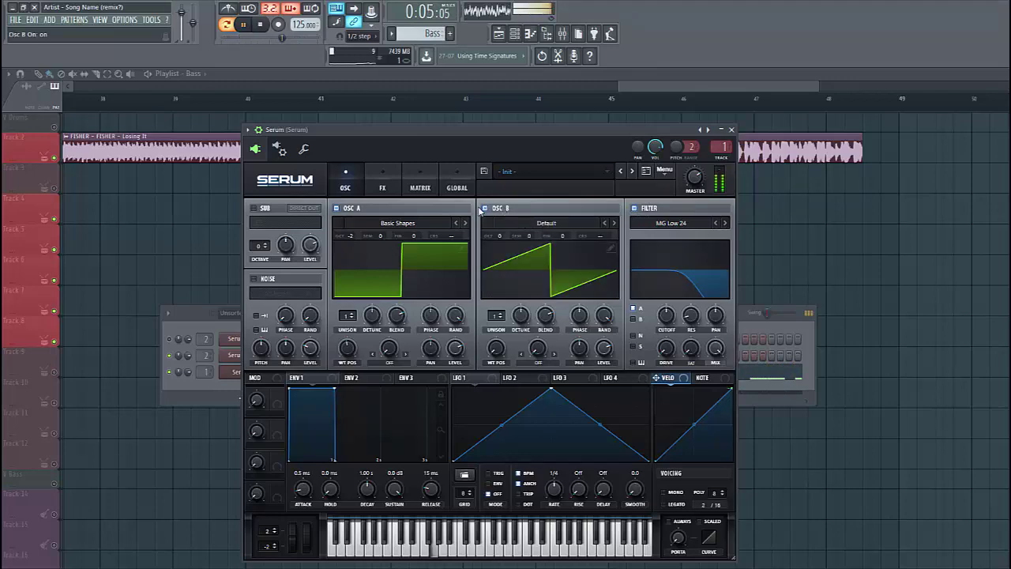
# Load a Basic Shapes sine into oscillator B at -2 octaves, and set filter variation to about 22%
pyautogui.click(544, 223)
pyautogui.moveTo(523, 236)
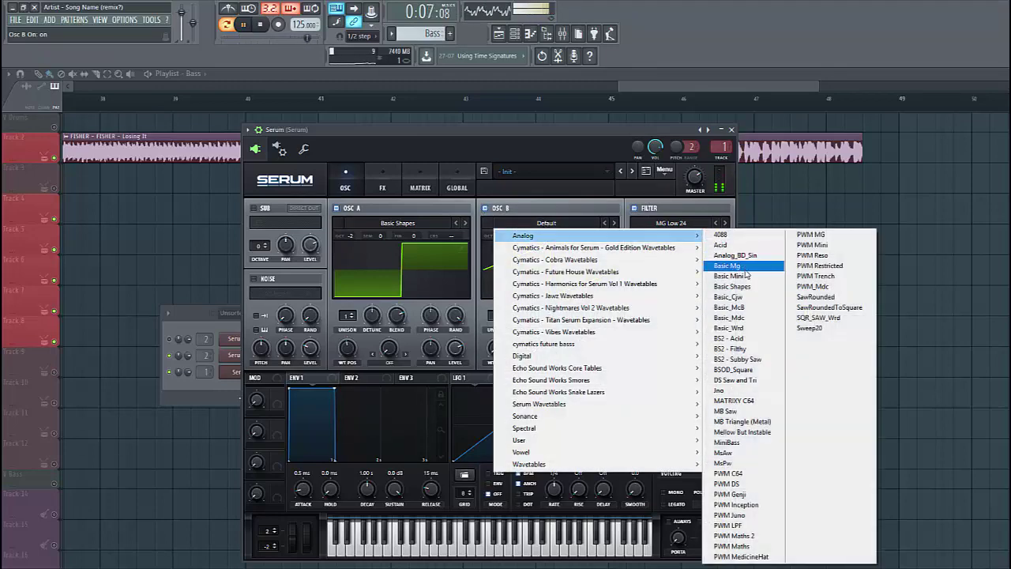
pyautogui.click(743, 286)
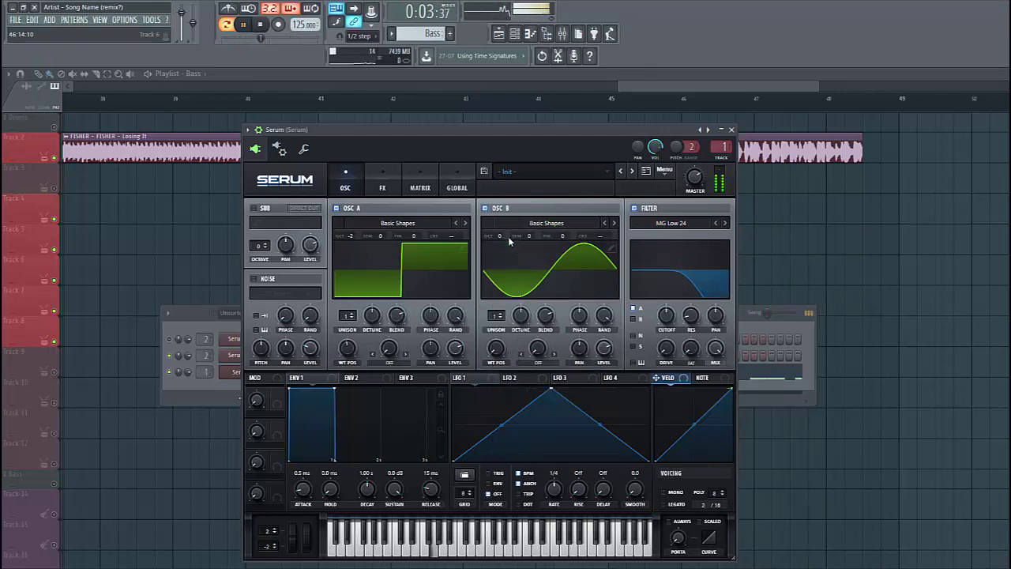
pyautogui.moveTo(499, 237); pyautogui.dragTo(503, 266)
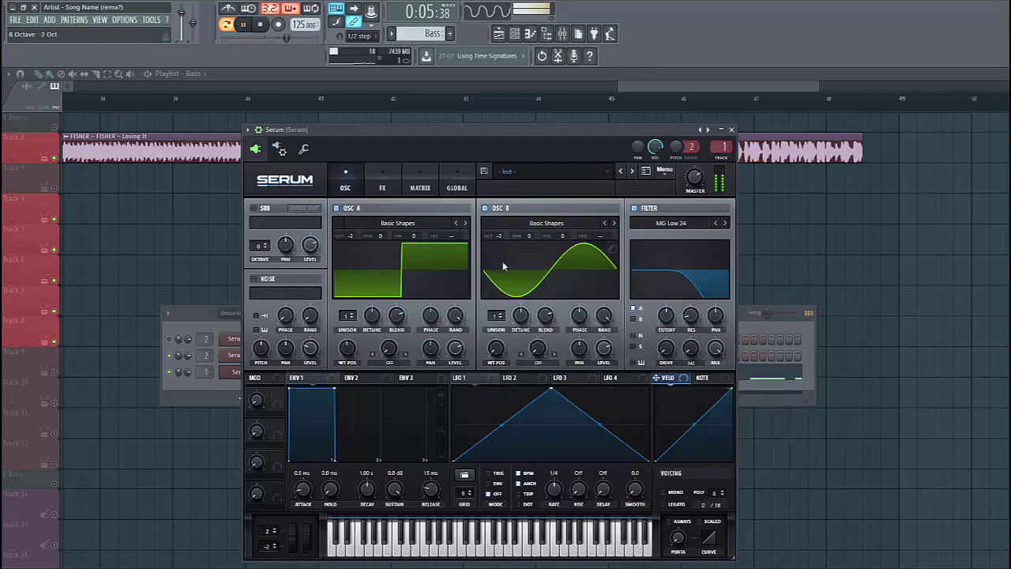
pyautogui.moveTo(671, 315); pyautogui.dragTo(666, 336)
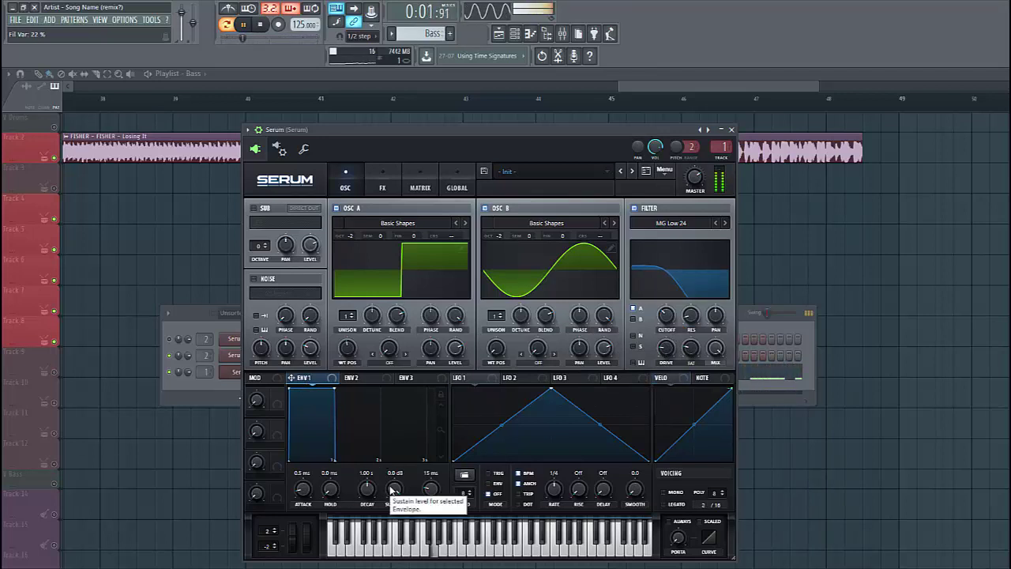
# Shape ENV 1 into a pluck (sustain about -6 dB, 259 ms decay), route it to cutoff, and set mono voicing
pyautogui.moveTo(393, 492); pyautogui.dragTo(379, 518)
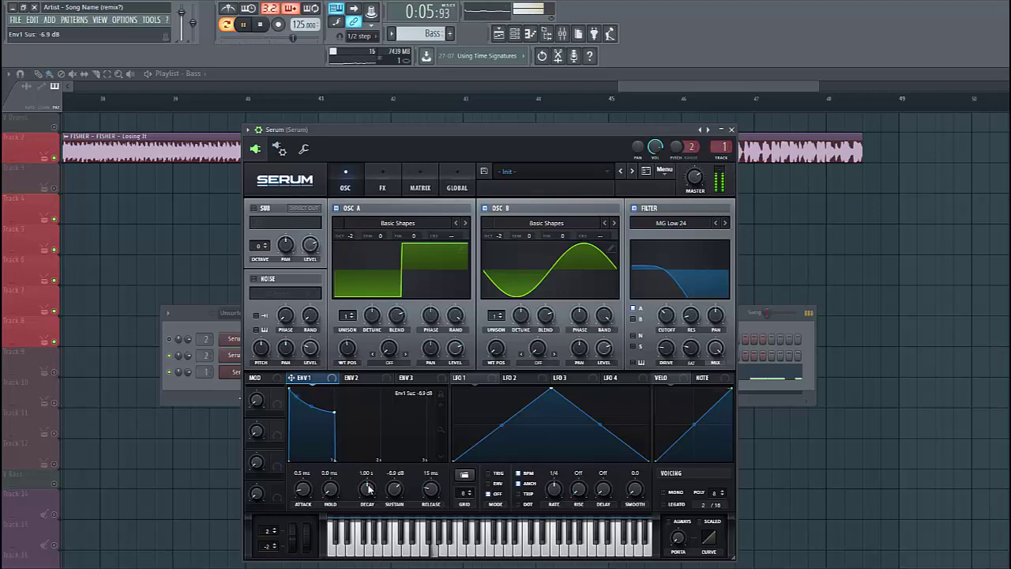
pyautogui.moveTo(368, 489); pyautogui.dragTo(361, 495)
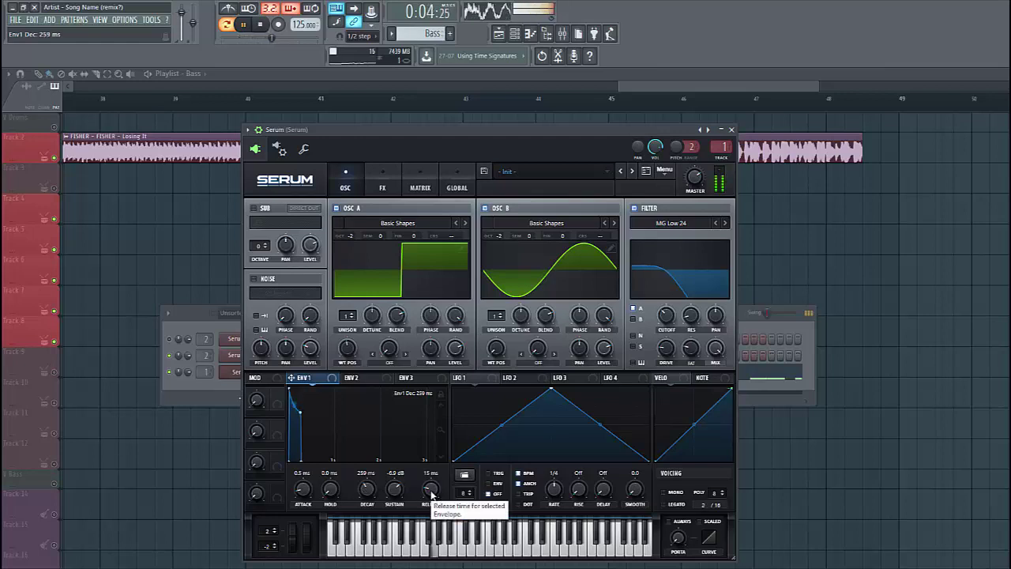
pyautogui.scroll(3, 430, 495)
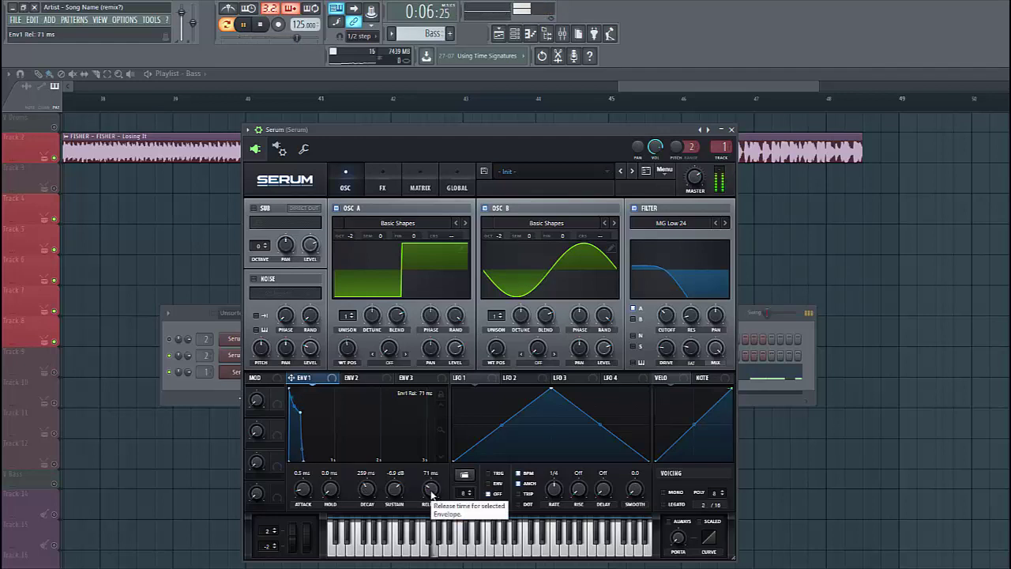
pyautogui.scroll(3, 430, 495)
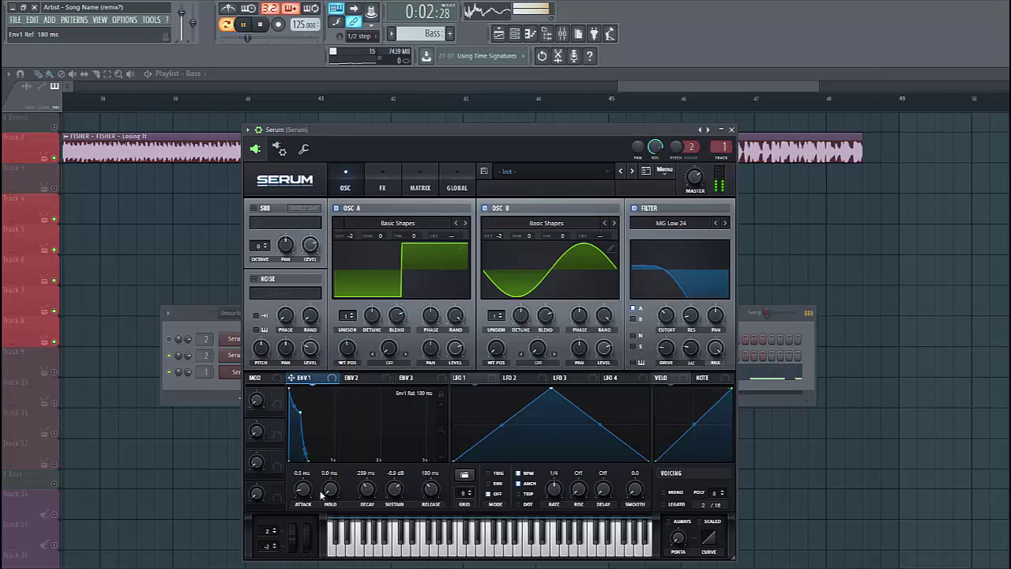
pyautogui.scroll(2, 301, 490)
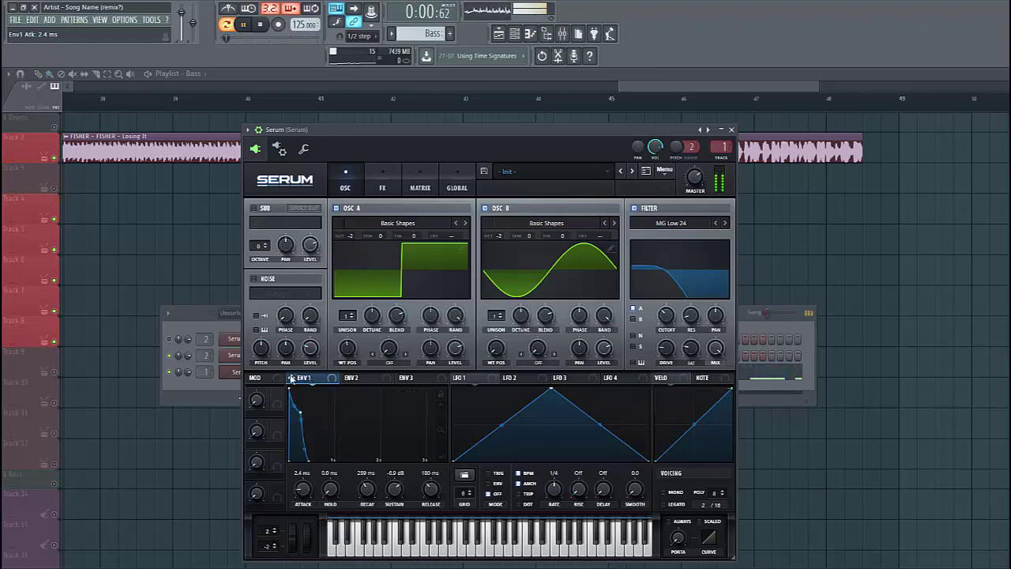
pyautogui.moveTo(290, 379)
pyautogui.mouseDown()
pyautogui.moveTo(663, 315)
pyautogui.moveTo(647, 326)
pyautogui.mouseUp()
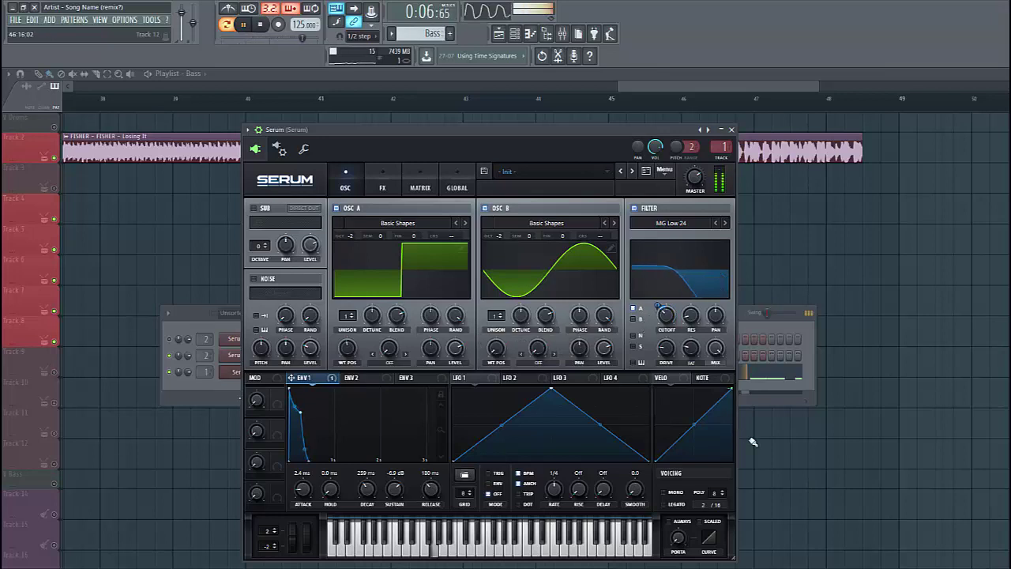
pyautogui.click(663, 492)
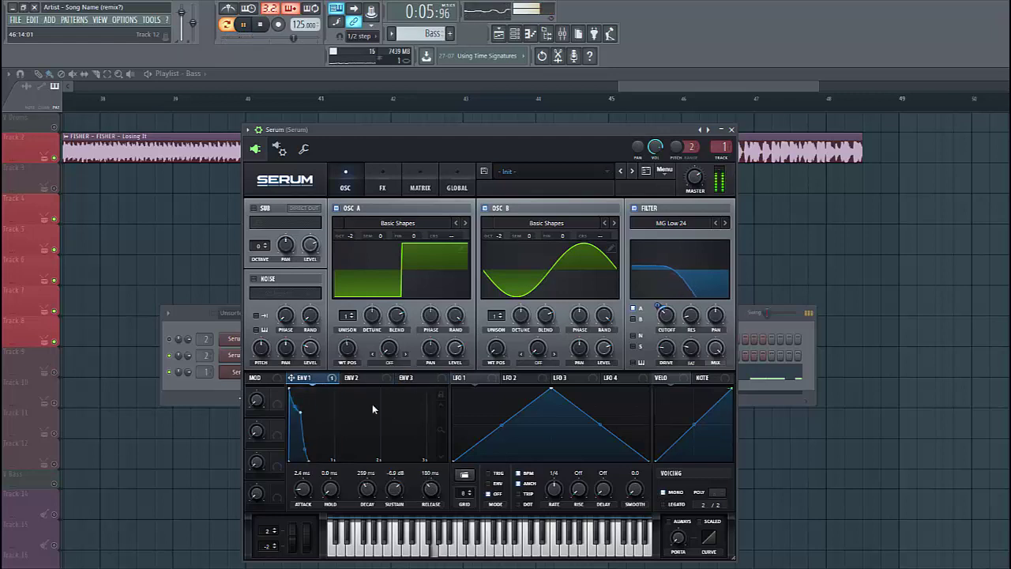
# Give ENV 3 a 100 ms decay with zero sustain, driving both oscillators' coarse pitch
pyautogui.click(409, 379)
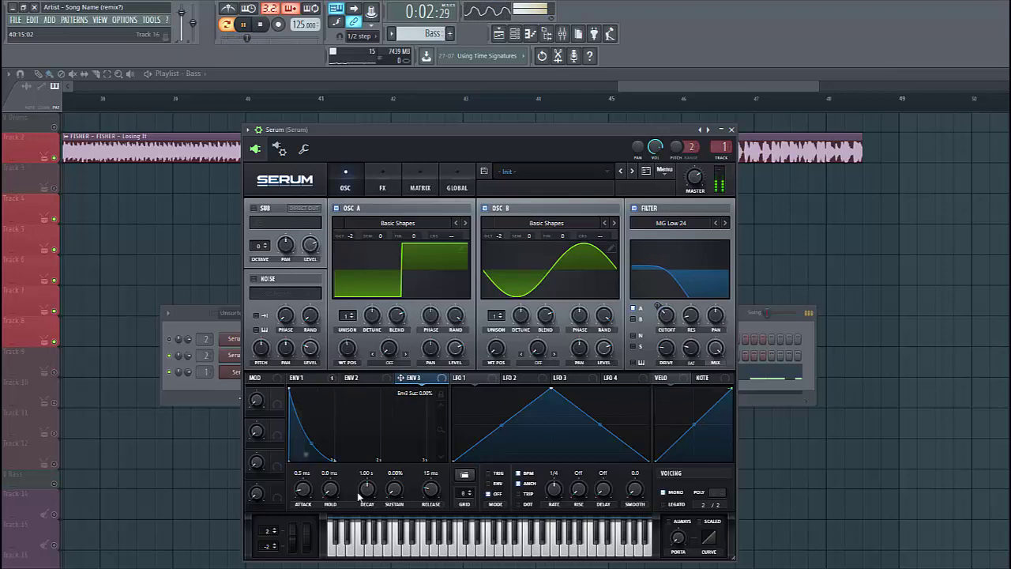
pyautogui.moveTo(366, 488); pyautogui.dragTo(367, 521)
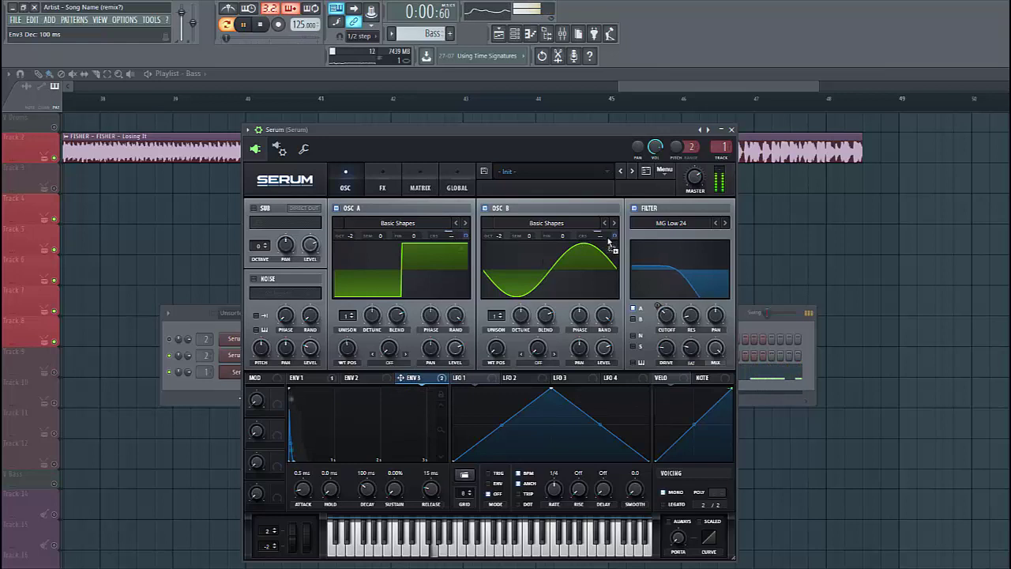
pyautogui.click(419, 187)
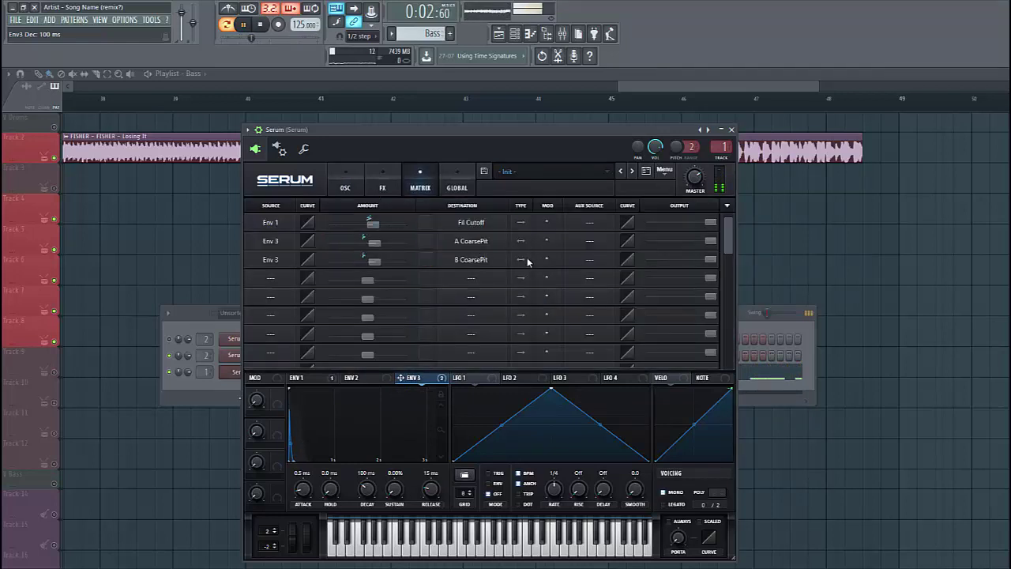
# Deepen the Env 3 pitch amount to about 16 and cut the ENV 3 decay to roughly 20 ms
pyautogui.click(368, 265)
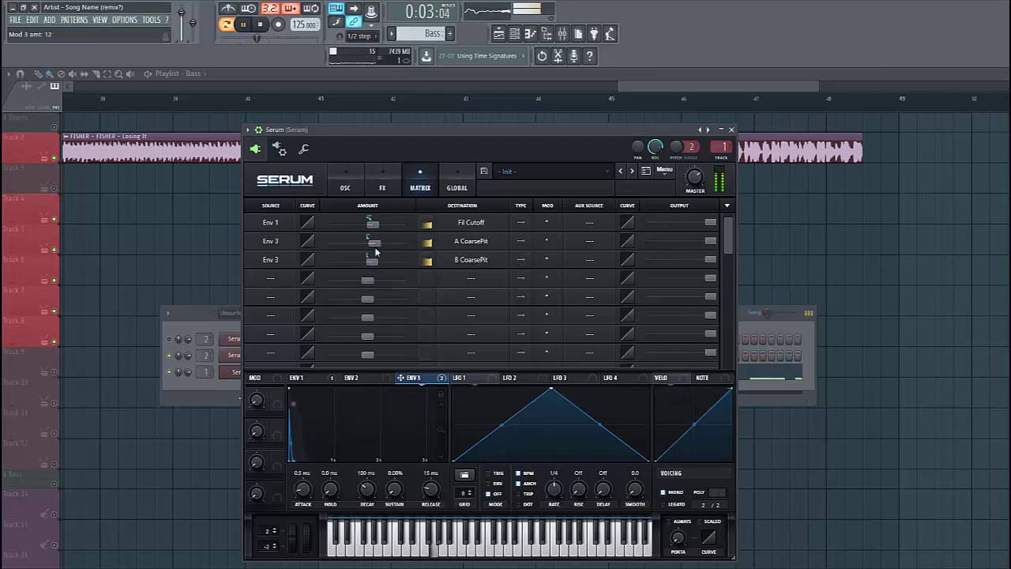
pyautogui.scroll(-1, 372, 245)
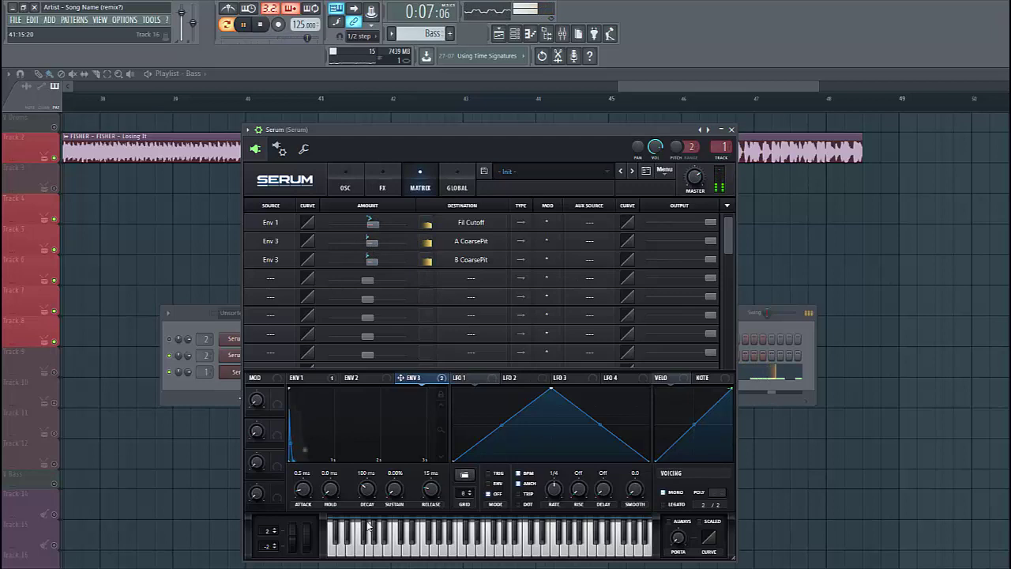
pyautogui.moveTo(365, 490); pyautogui.dragTo(361, 494)
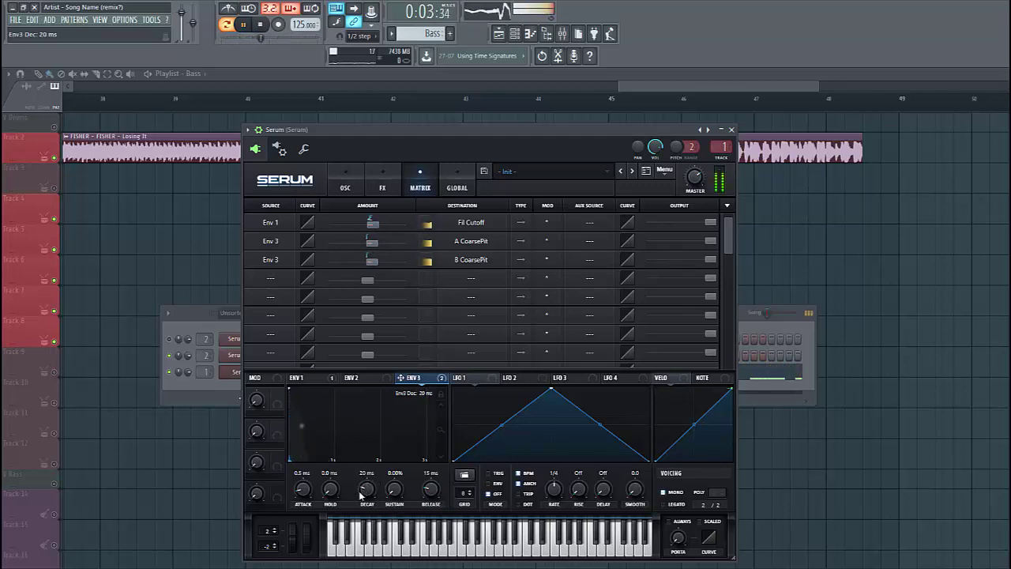
pyautogui.click(301, 378)
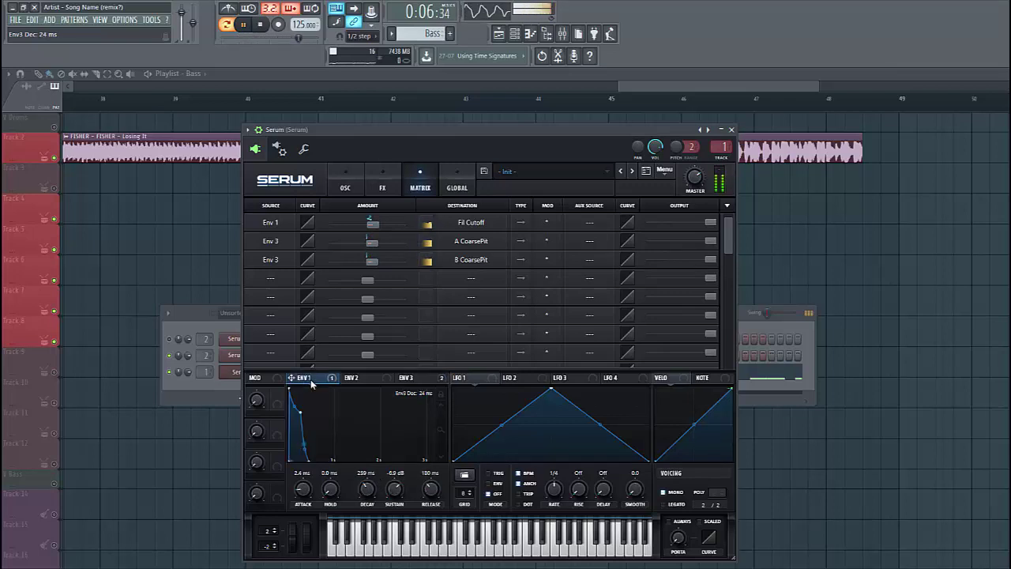
pyautogui.click(346, 181)
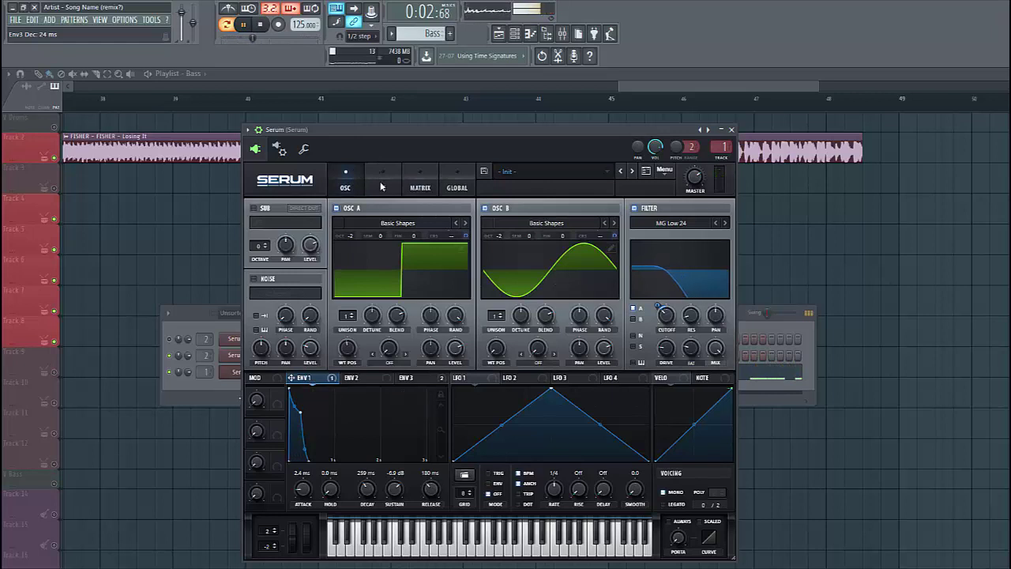
# Enable Hyper/Dimension with the hyper mix turned fully down
pyautogui.click(381, 180)
pyautogui.click(257, 211)
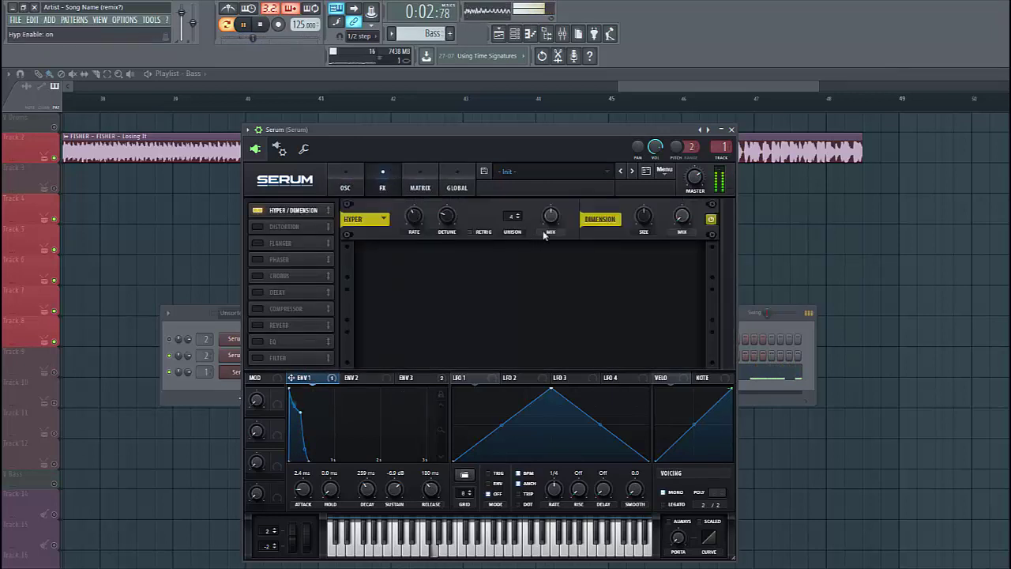
pyautogui.moveTo(551, 220); pyautogui.dragTo(554, 420)
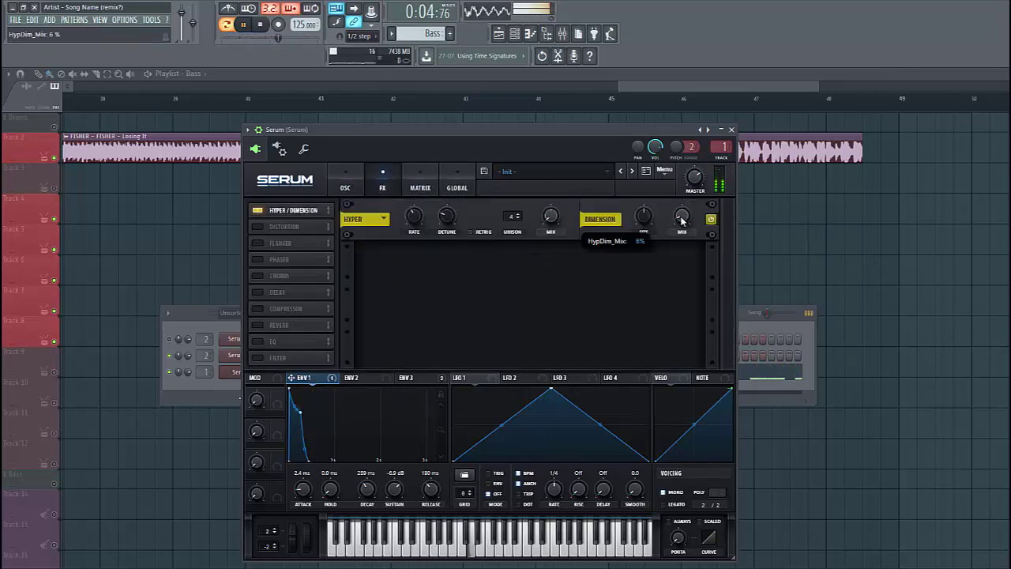
pyautogui.scroll(-5, 641, 221)
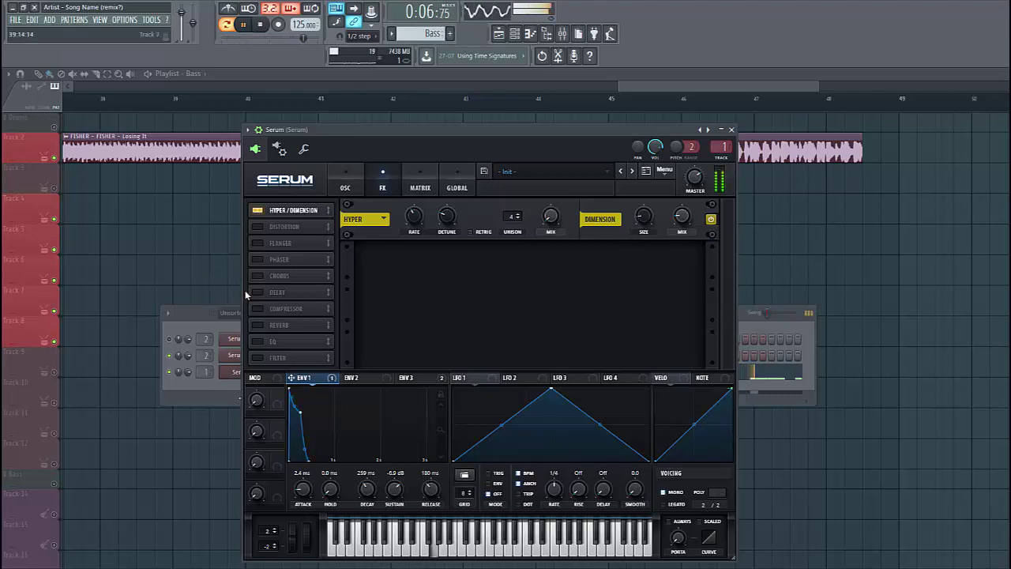
# Enable Chorus with its mix lowered to 16%
pyautogui.click(256, 276)
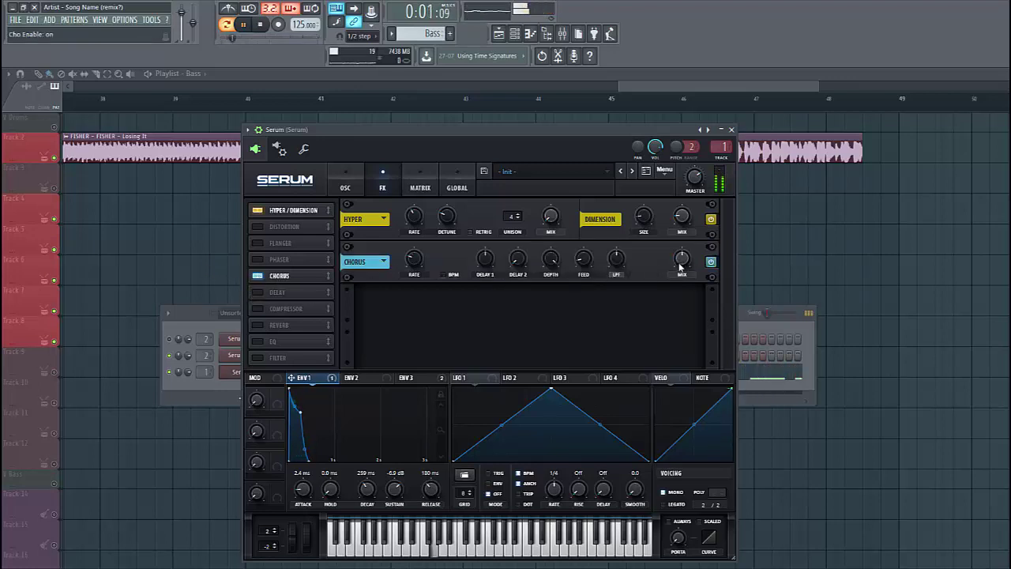
pyautogui.moveTo(682, 259)
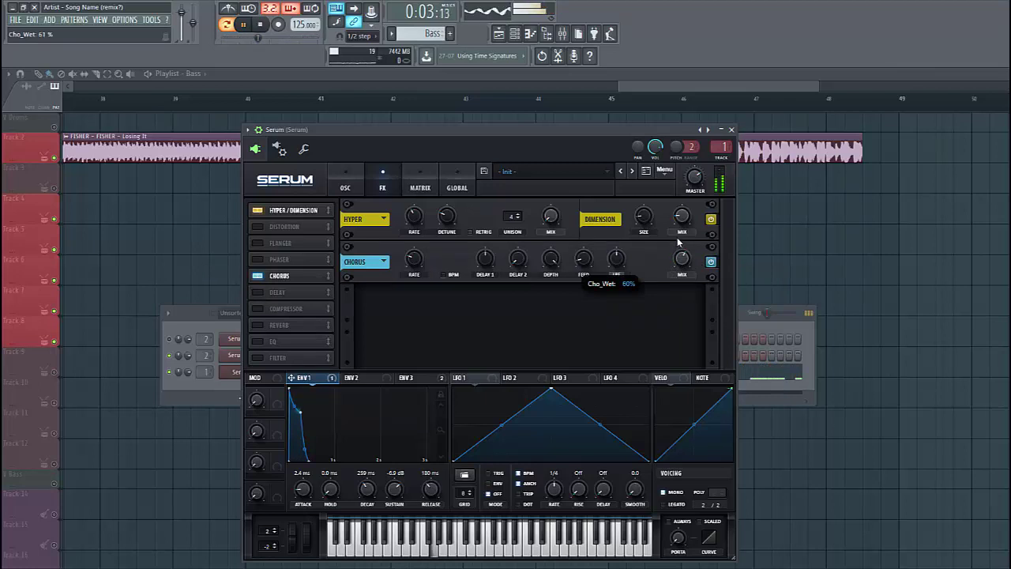
pyautogui.moveTo(678, 242); pyautogui.dragTo(656, 274)
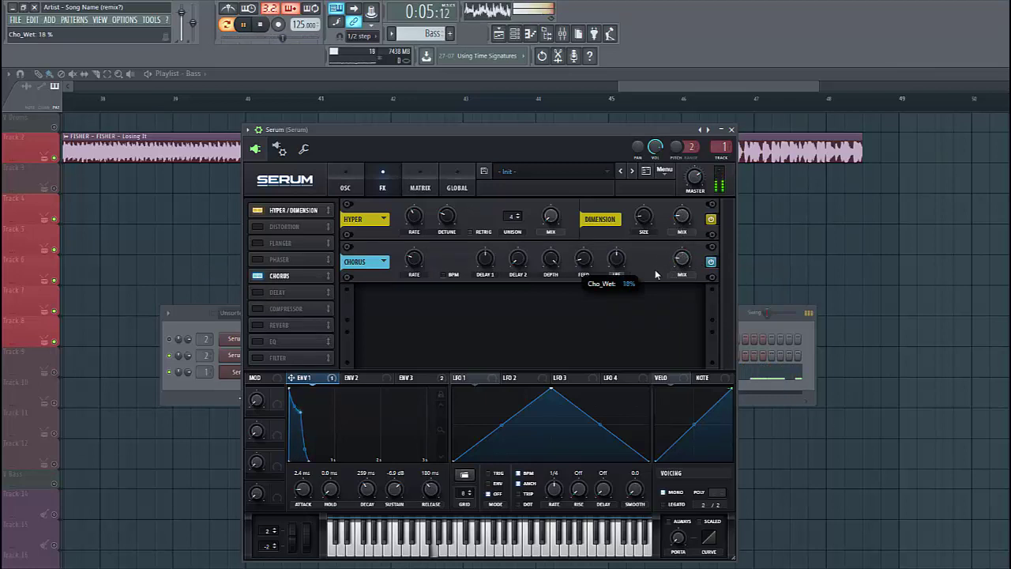
pyautogui.moveTo(654, 274); pyautogui.dragTo(678, 266)
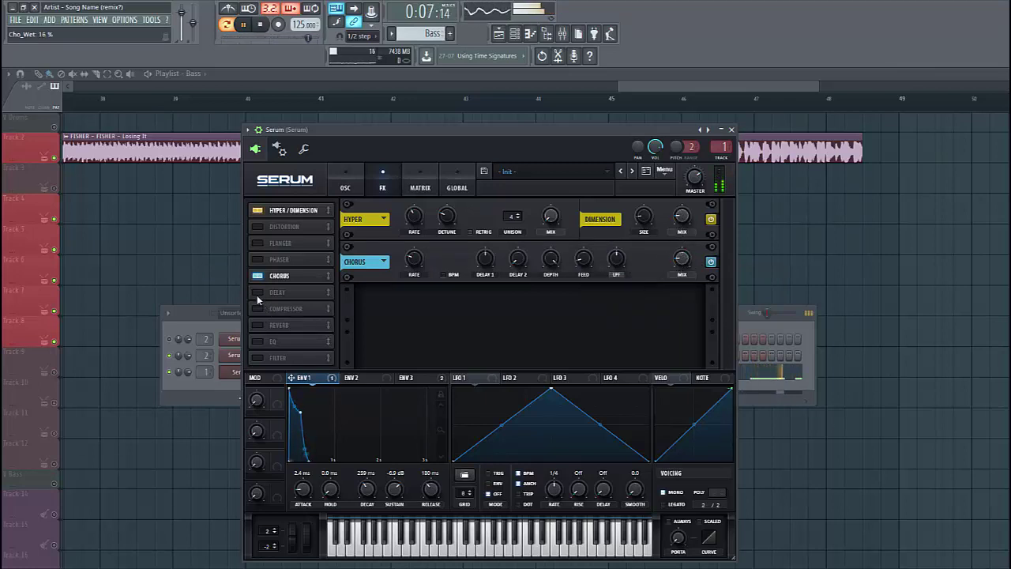
# Place Distortion after Chorus as SoftClip with a reshaped post filter and 41% drive
pyautogui.moveTo(280, 226); pyautogui.dragTo(278, 285)
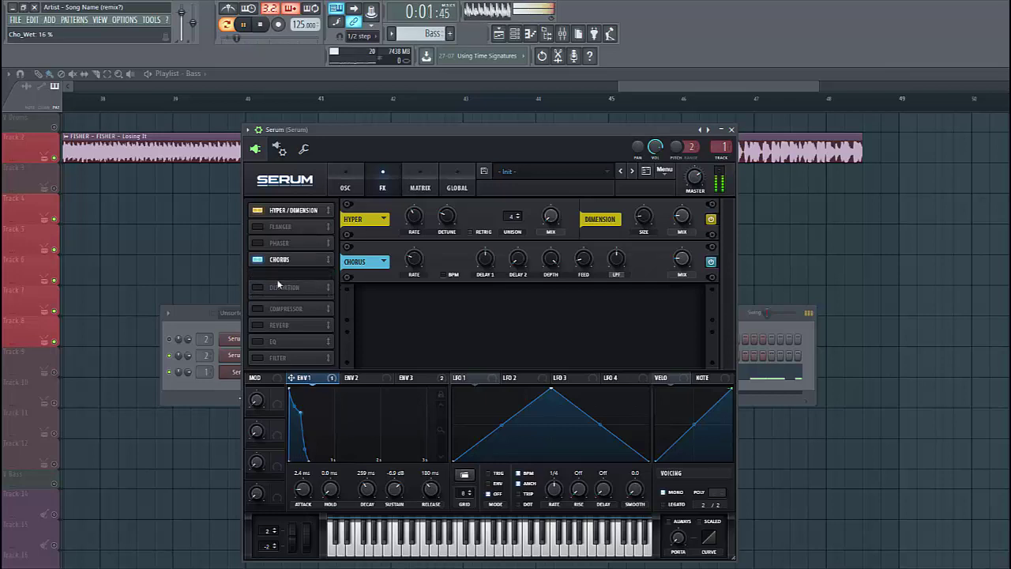
pyautogui.click(263, 276)
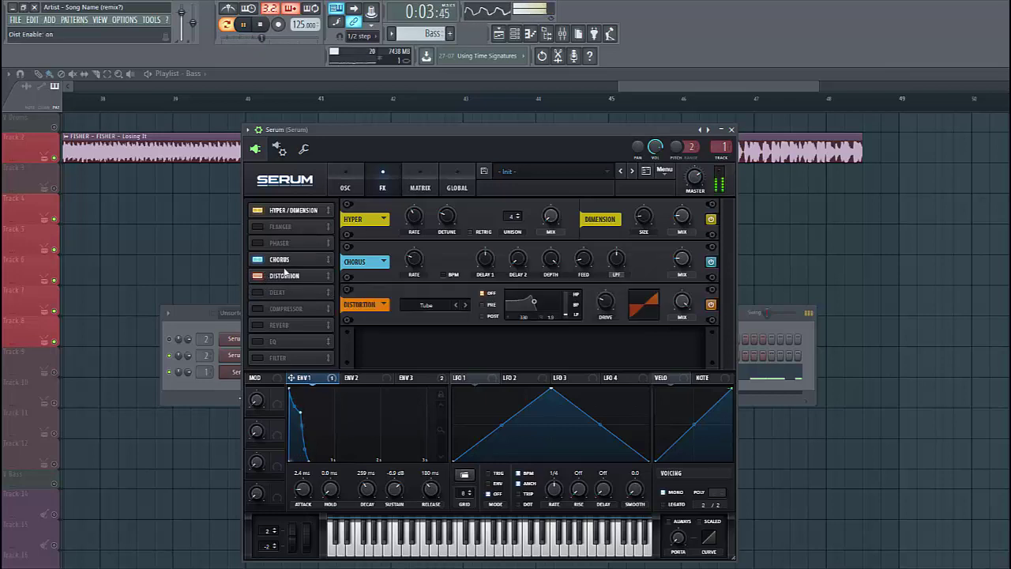
pyautogui.click(427, 304)
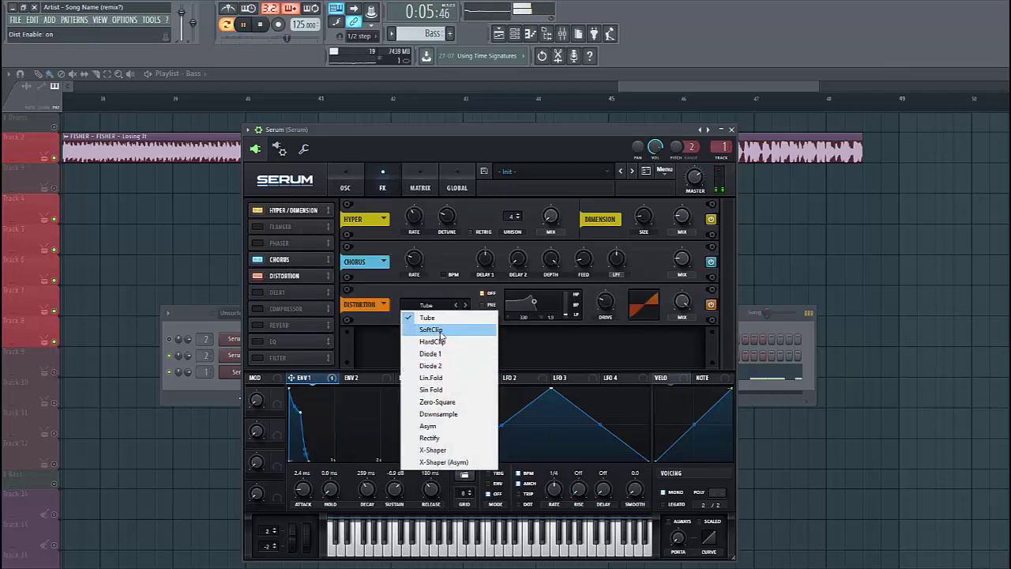
pyautogui.click(440, 330)
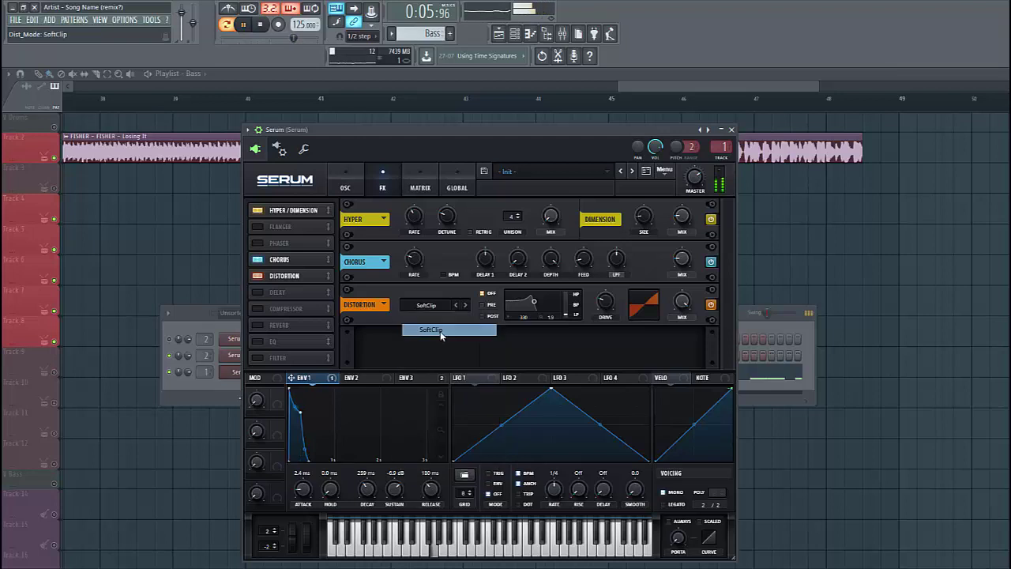
pyautogui.click(485, 321)
pyautogui.moveTo(531, 304); pyautogui.dragTo(534, 323)
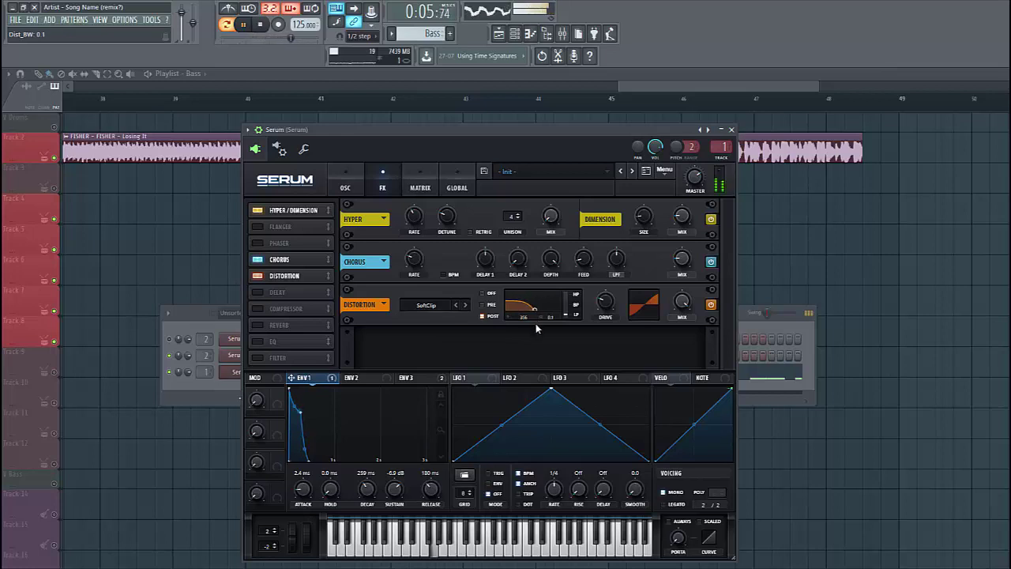
pyautogui.click(606, 306)
pyautogui.moveTo(608, 298); pyautogui.dragTo(613, 293)
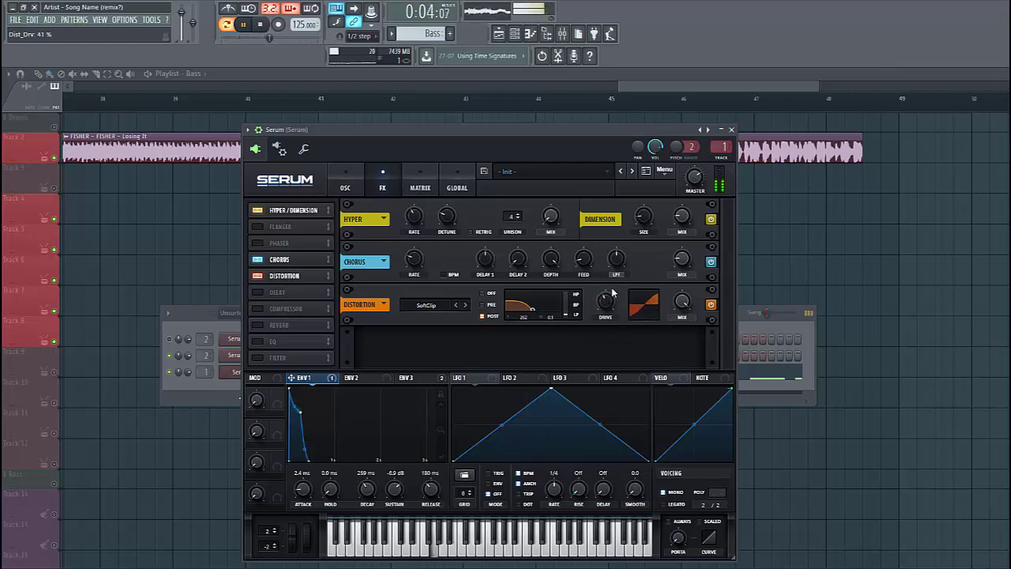
# Enable the Compressor with 10.7 dB gain and an adjusted multiband high amount
pyautogui.click(259, 309)
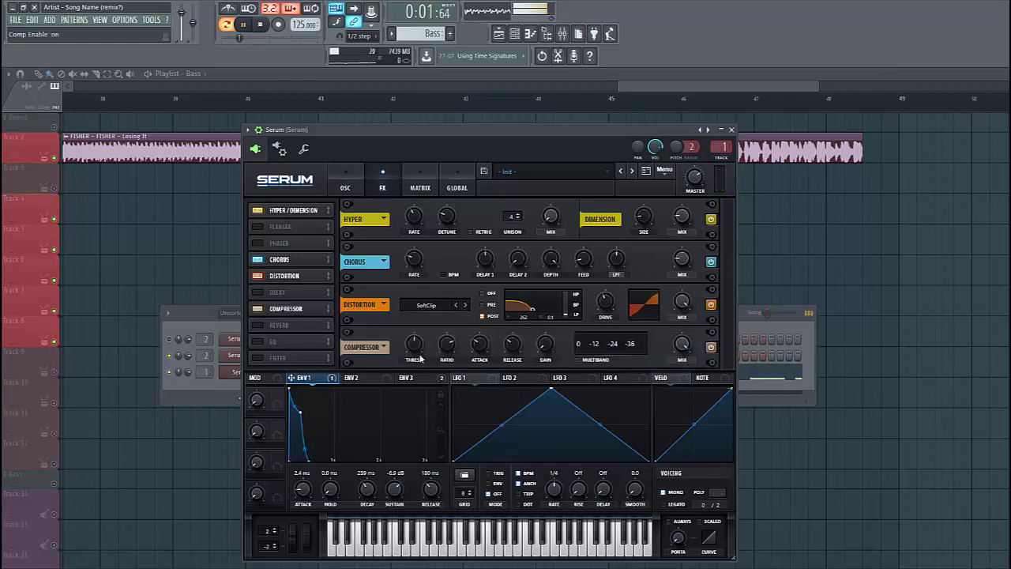
pyautogui.click(545, 346)
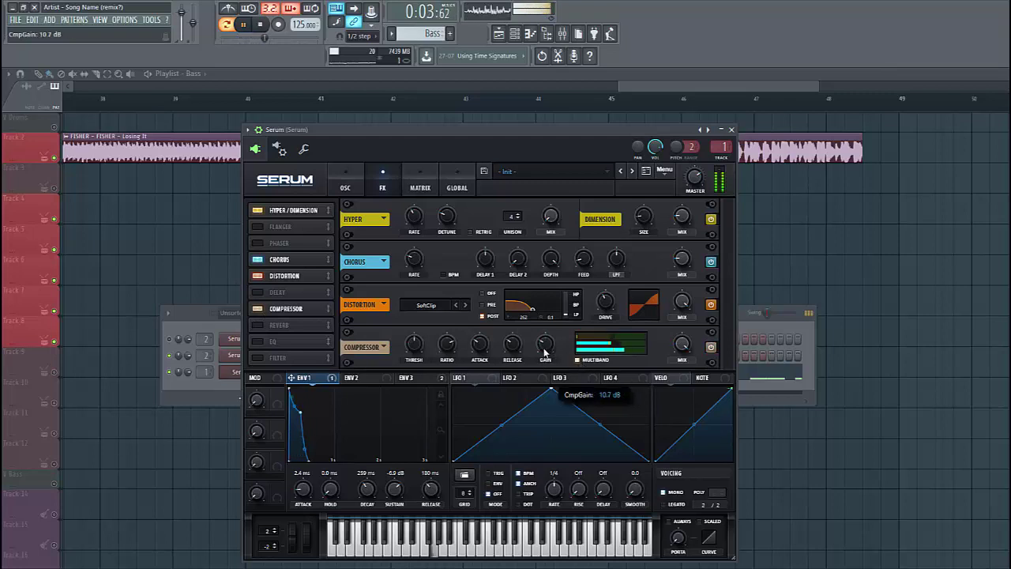
pyautogui.moveTo(594, 348); pyautogui.dragTo(594, 344)
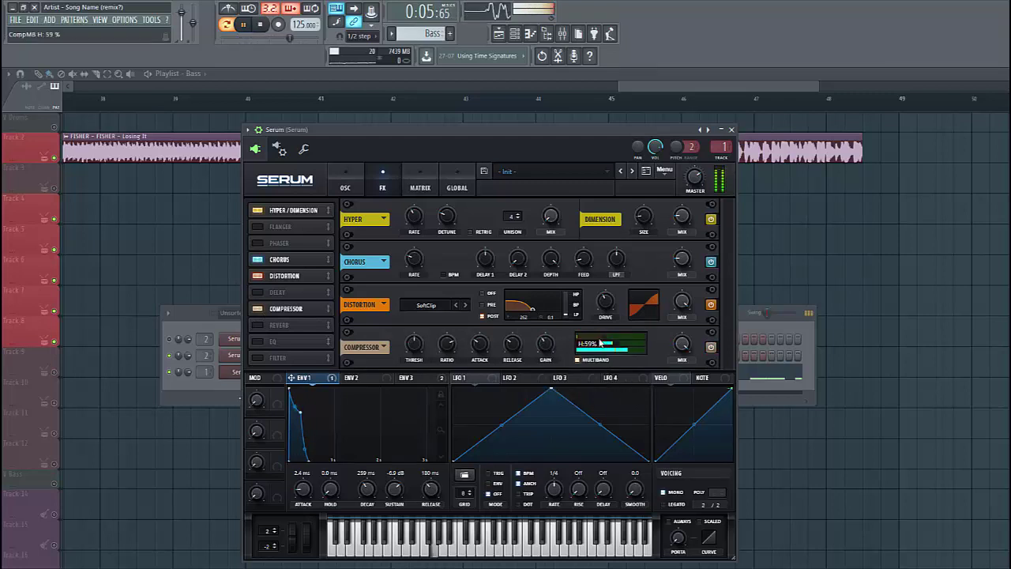
# Enable the EQ, cutting the high band to about -17 dB and fine-tuning the peak-shaped low band
pyautogui.click(259, 341)
pyautogui.moveTo(649, 349); pyautogui.dragTo(627, 362)
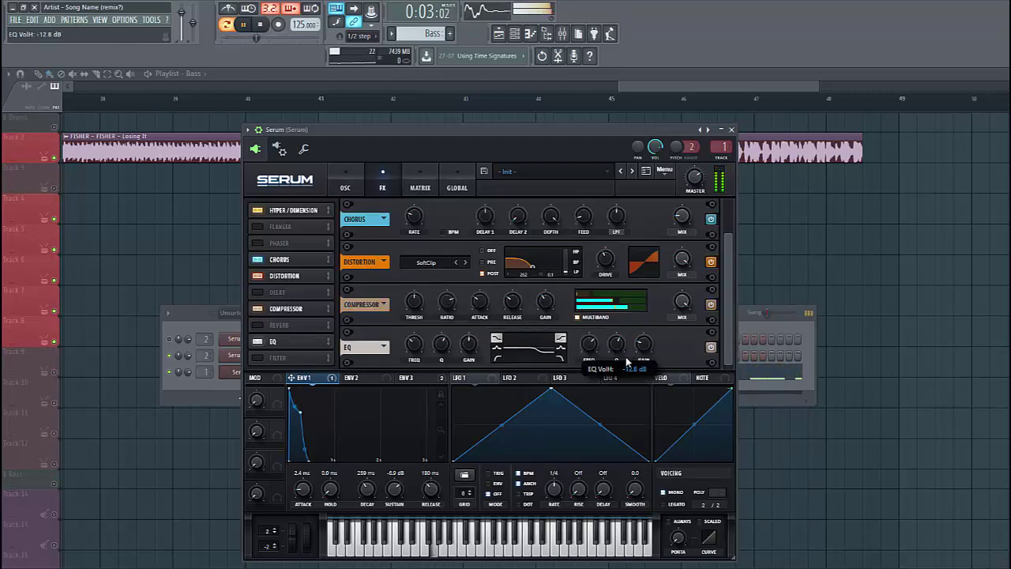
pyautogui.moveTo(503, 360)
pyautogui.mouseDown()
pyautogui.moveTo(464, 349)
pyautogui.moveTo(472, 311)
pyautogui.mouseUp()
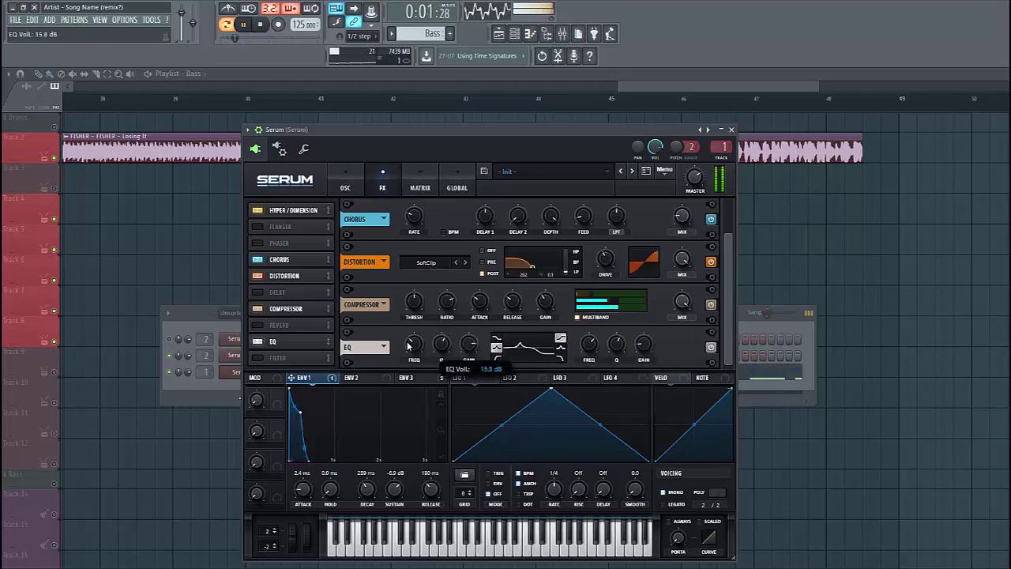
pyautogui.moveTo(468, 345); pyautogui.dragTo(461, 373)
pyautogui.moveTo(458, 371); pyautogui.dragTo(447, 351)
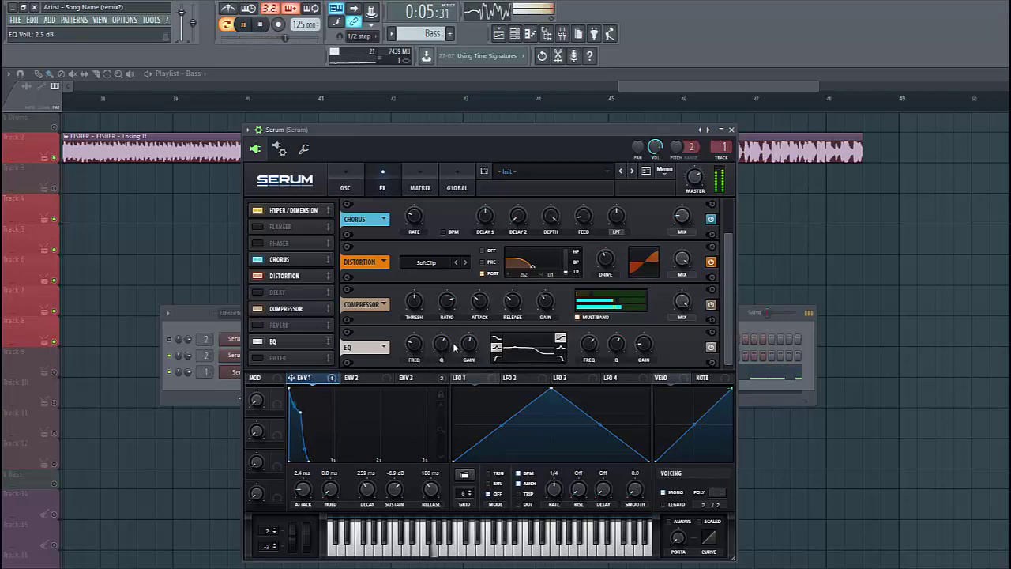